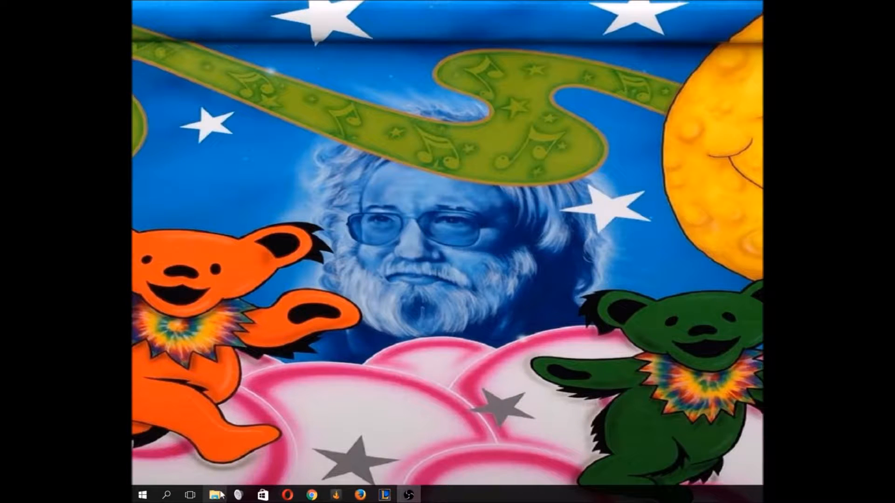
Open File Explorer and show the devices and drives of This PC.
click(215, 495)
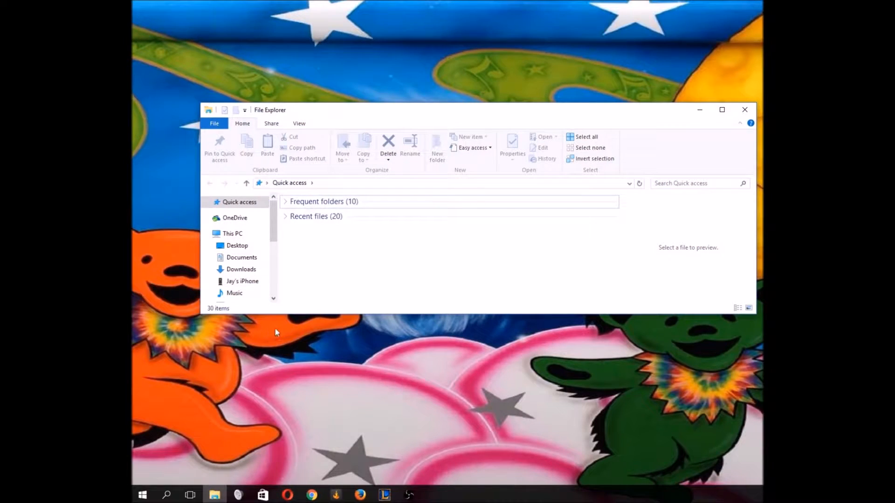
click(227, 234)
scroll(325, 261, down, 3)
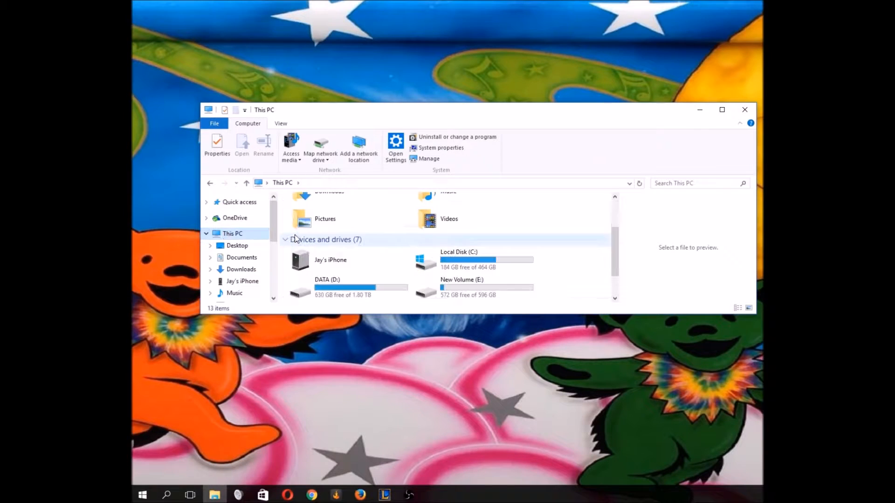
right_click(325, 266)
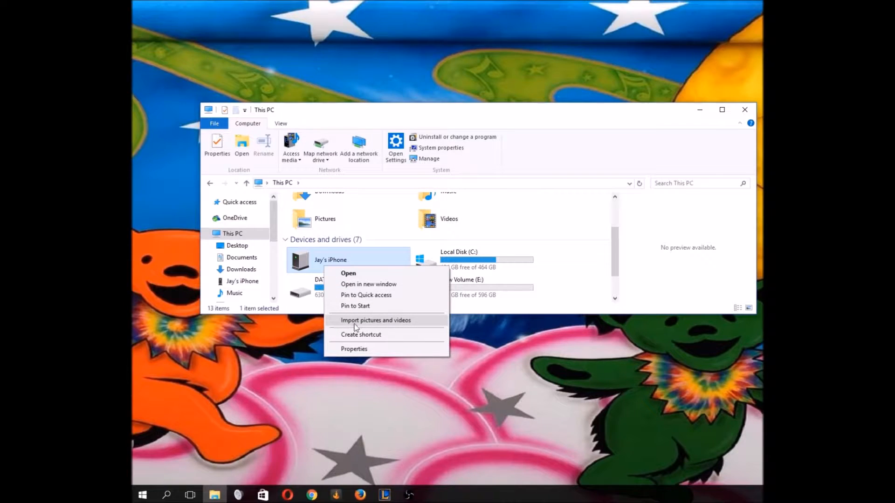
right_click(297, 253)
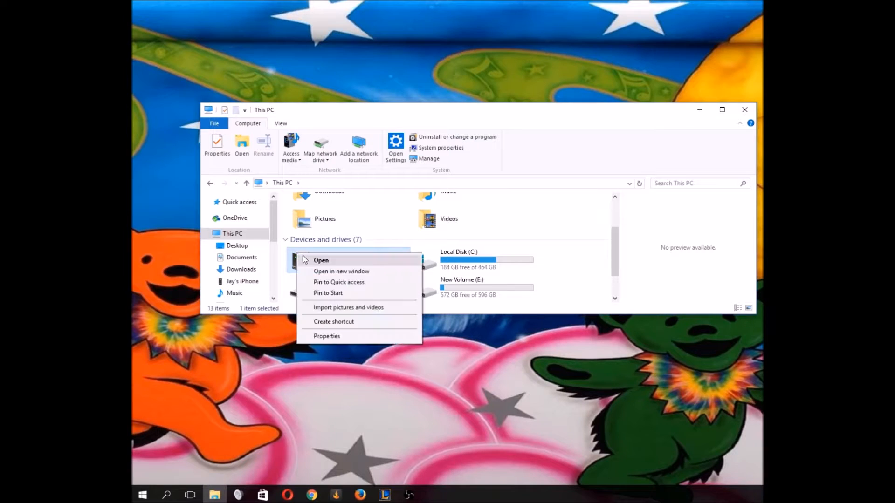
click(350, 308)
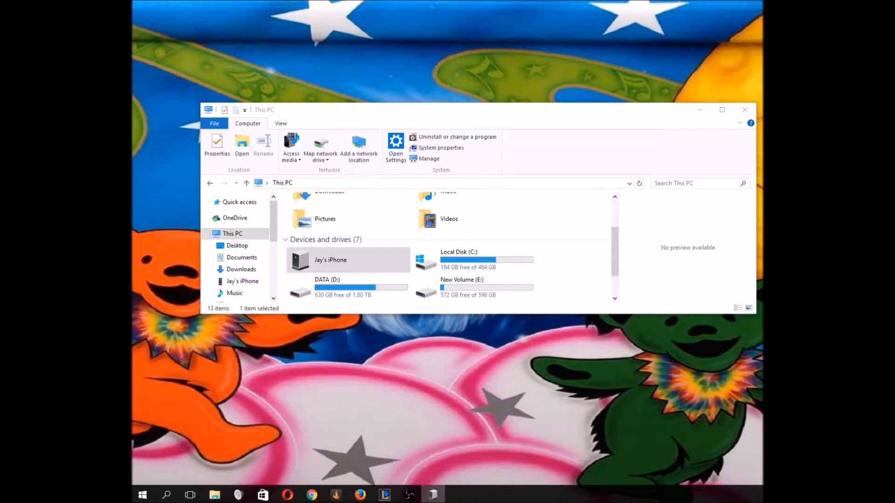
drag(418, 152, 438, 153)
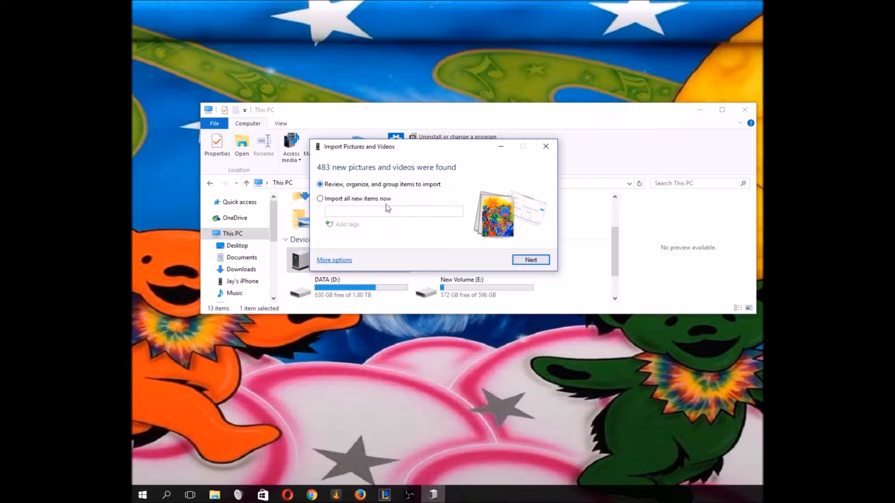
click(320, 199)
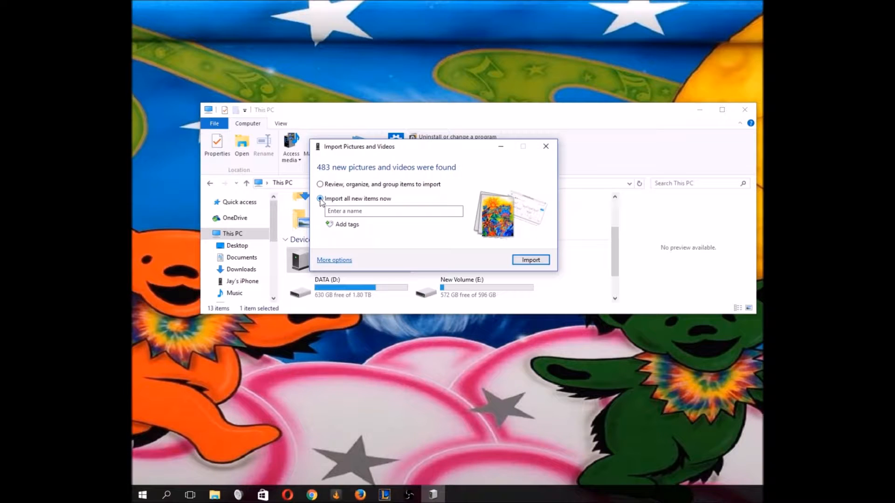
click(320, 185)
key(Return)
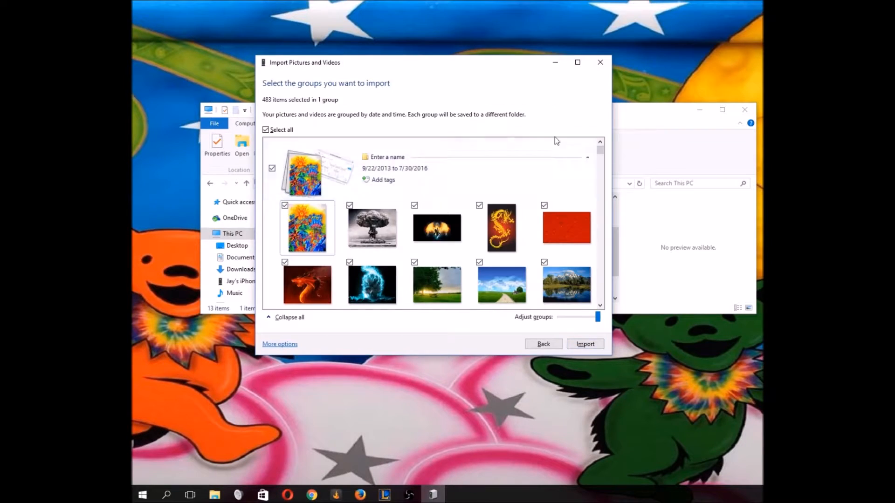
click(600, 62)
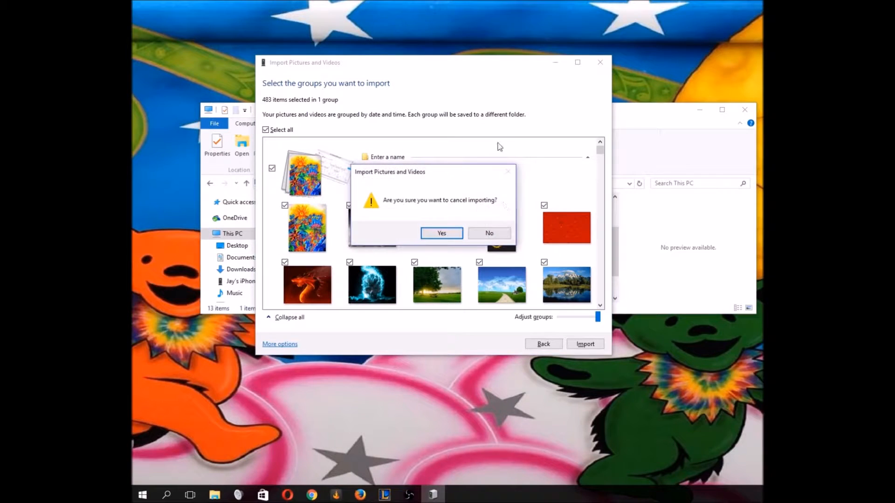
click(489, 238)
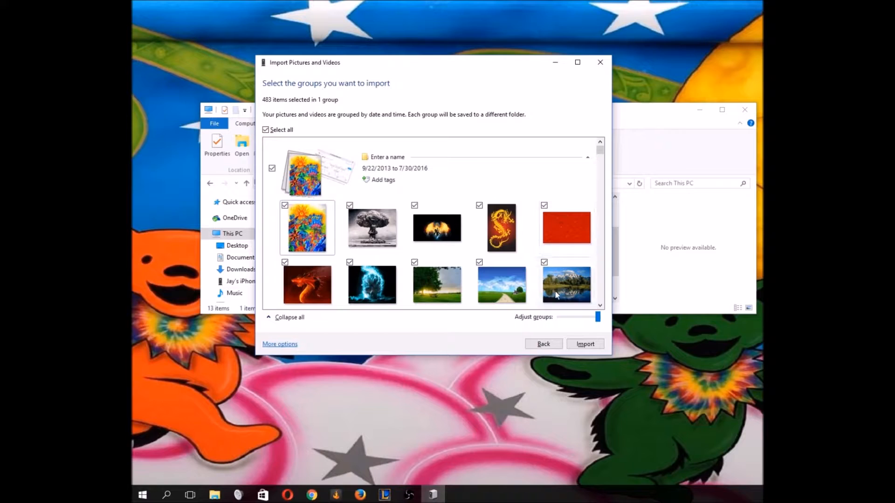
click(542, 344)
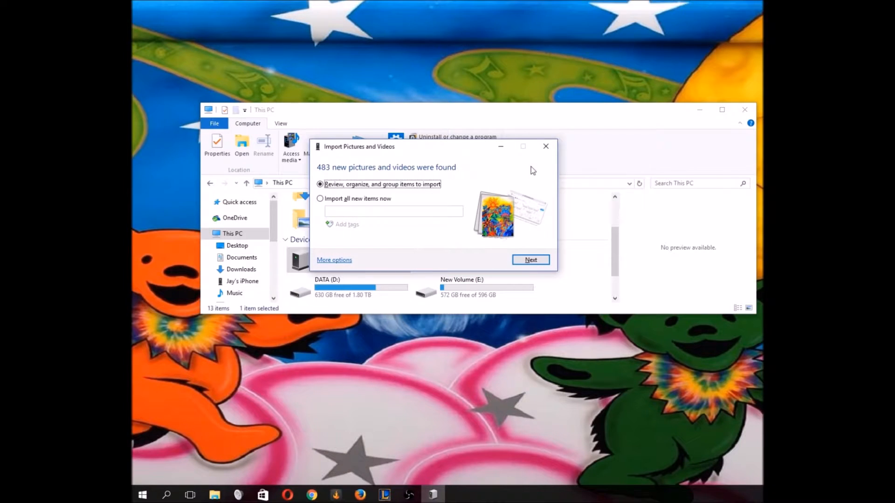
click(545, 147)
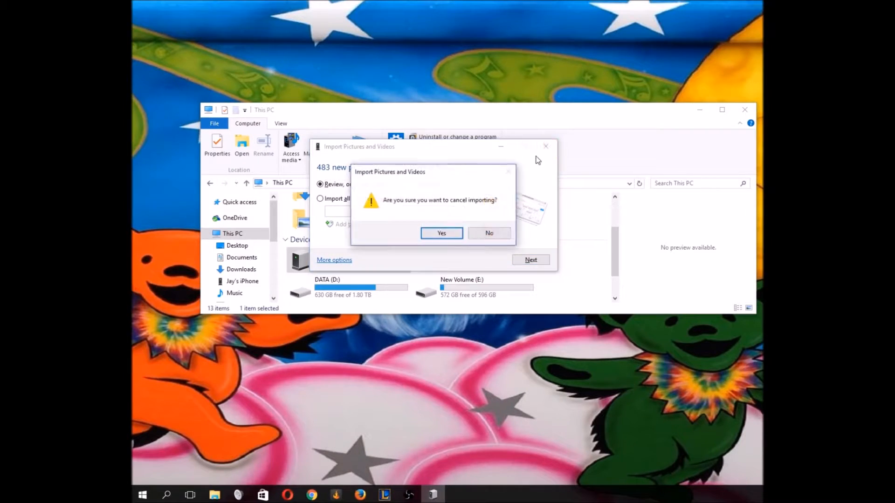
click(438, 234)
Browse into the iPhone's Internal Storage to check its contents and return to This PC.
double_click(320, 262)
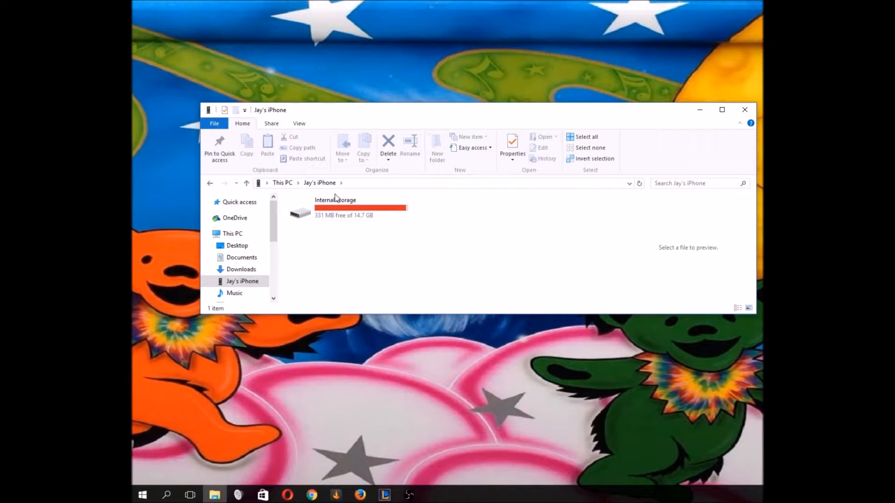
double_click(331, 226)
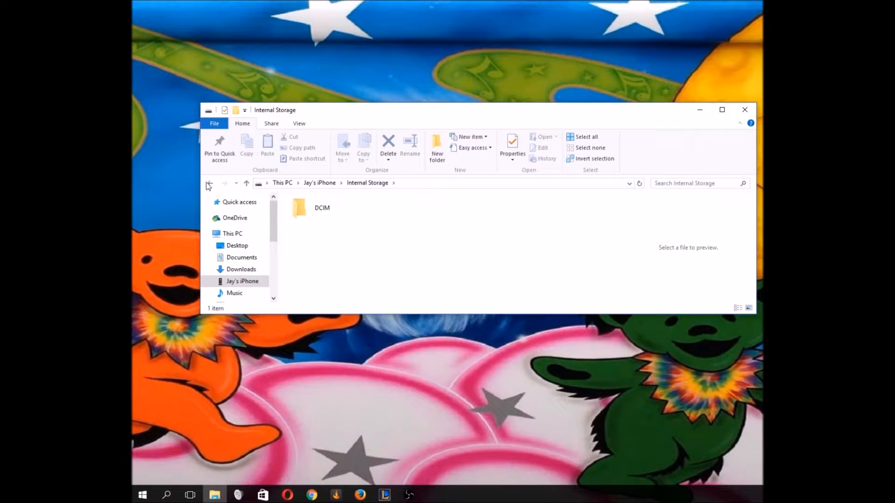
click(209, 184)
right_click(332, 209)
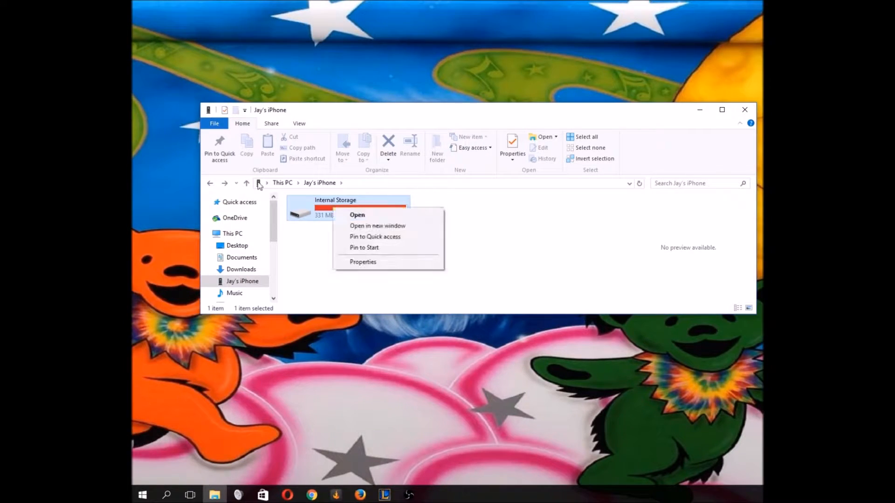
click(212, 185)
Start importing pictures and videos from the iPhone and open the additional import settings.
right_click(332, 290)
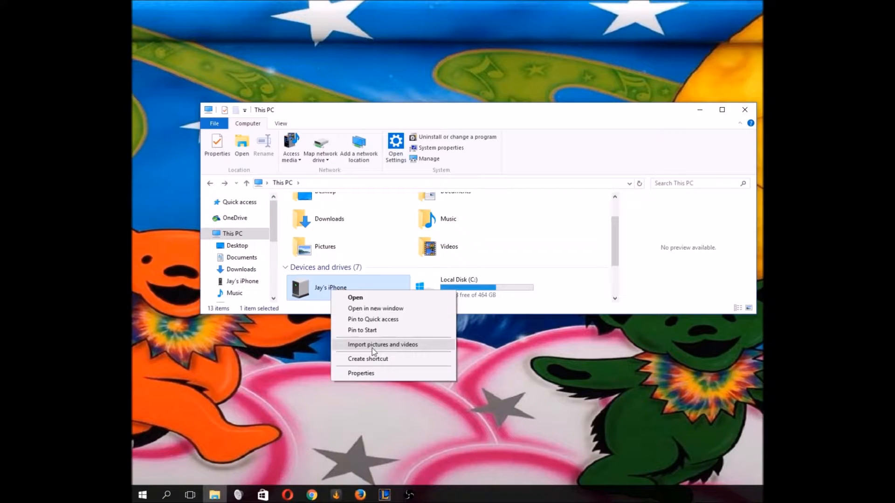
click(372, 347)
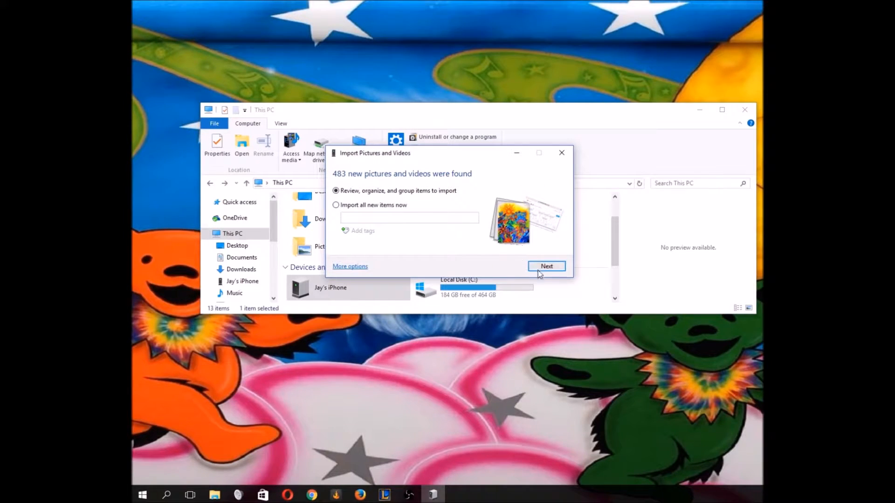
click(354, 268)
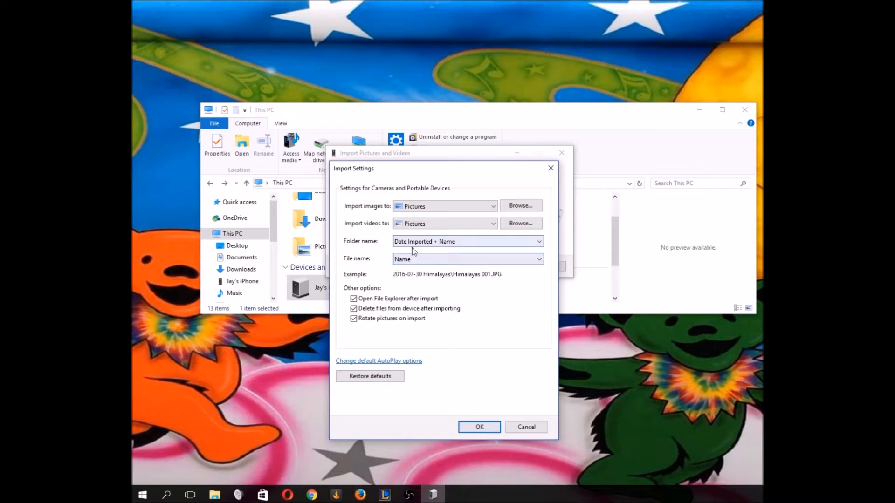
Set the import folder naming to Date Taken + Name and restore the default import settings.
click(429, 242)
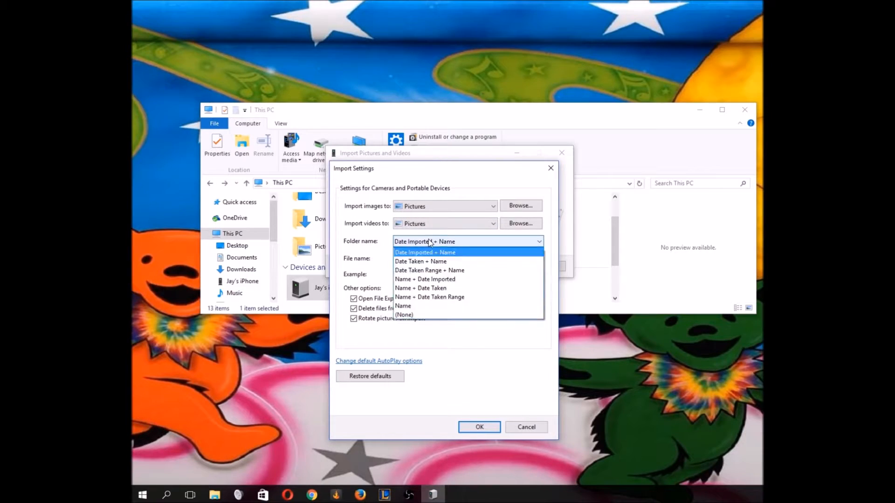
click(410, 262)
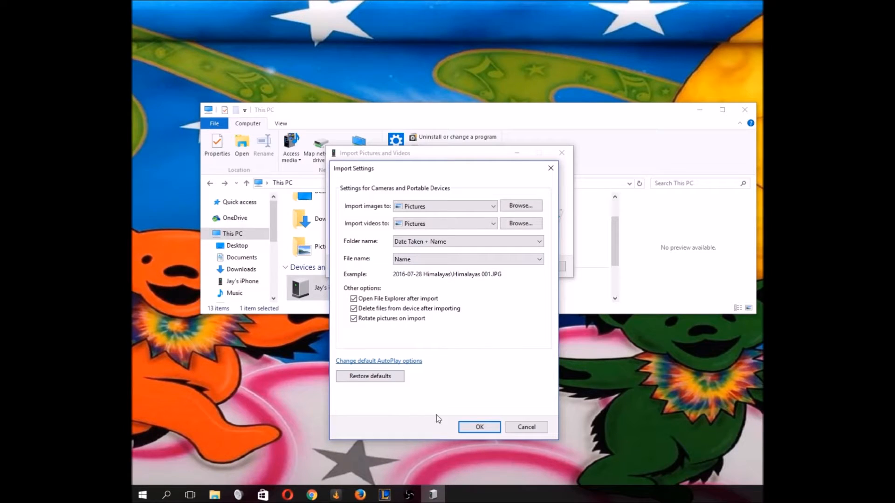
click(371, 376)
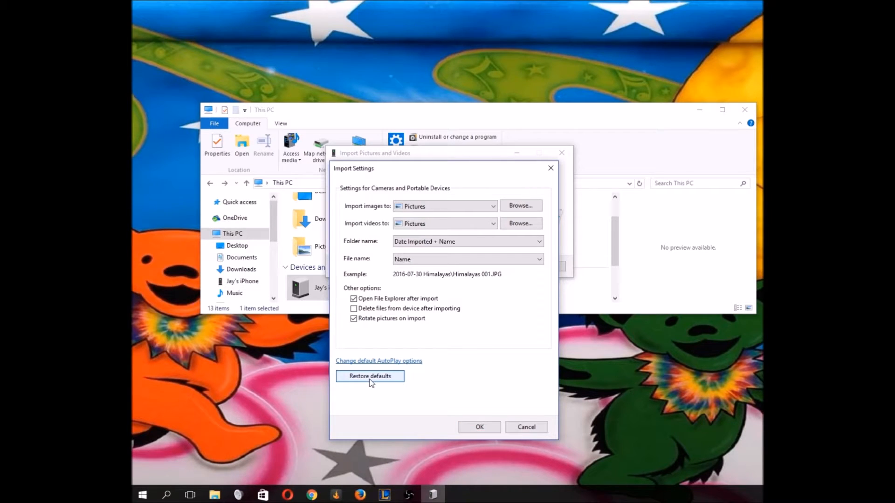
Set the folder naming to Date Taken + Name, enable deleting files from the device after importing, and apply the settings.
click(424, 241)
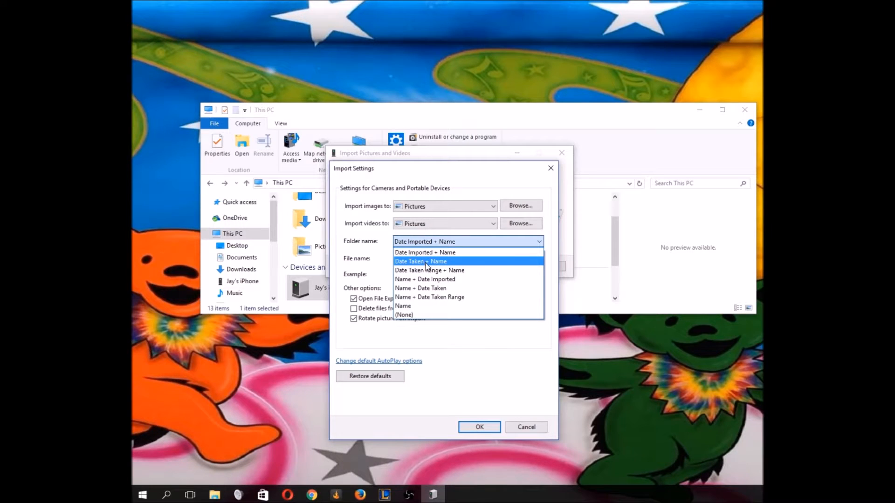
click(423, 263)
click(355, 308)
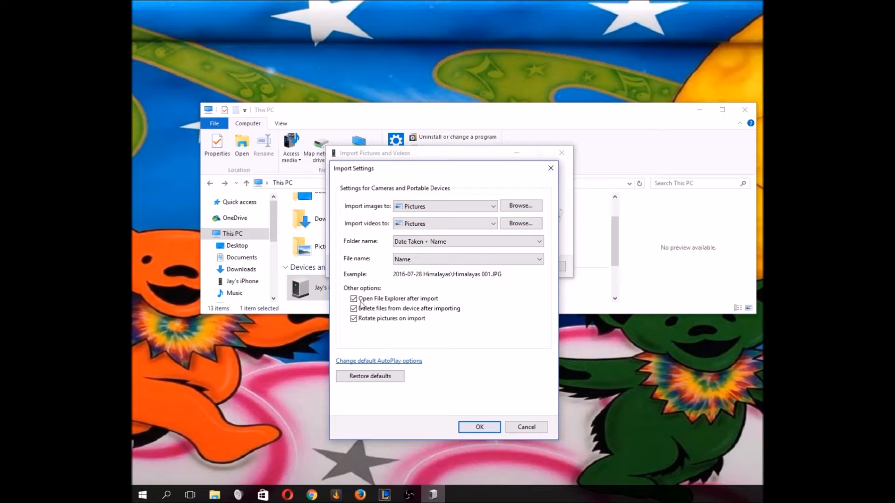
click(480, 429)
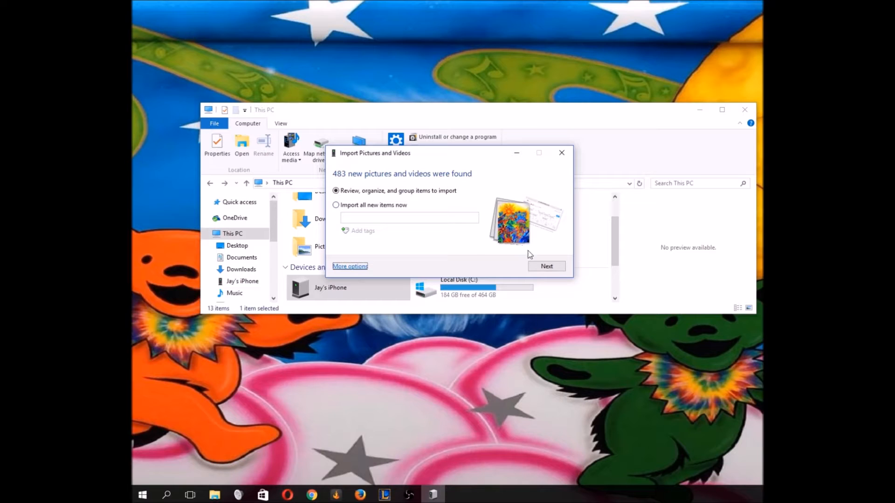
Proceed to reviewing the items to import and shorten the grouping interval to 1.5 hours between groups.
click(539, 266)
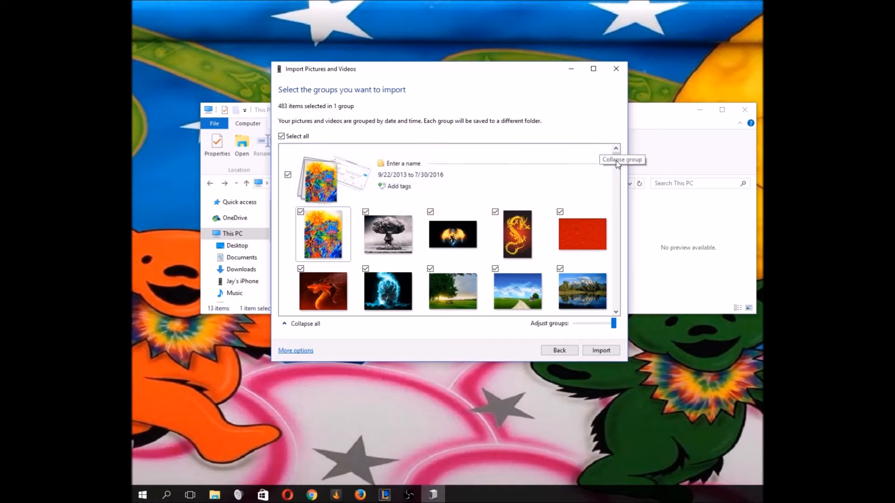
drag(616, 155, 607, 138)
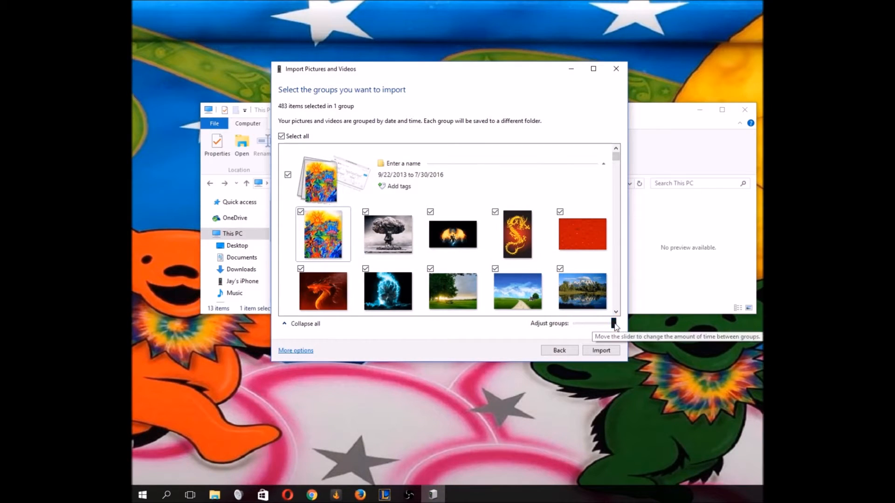
drag(615, 324, 572, 331)
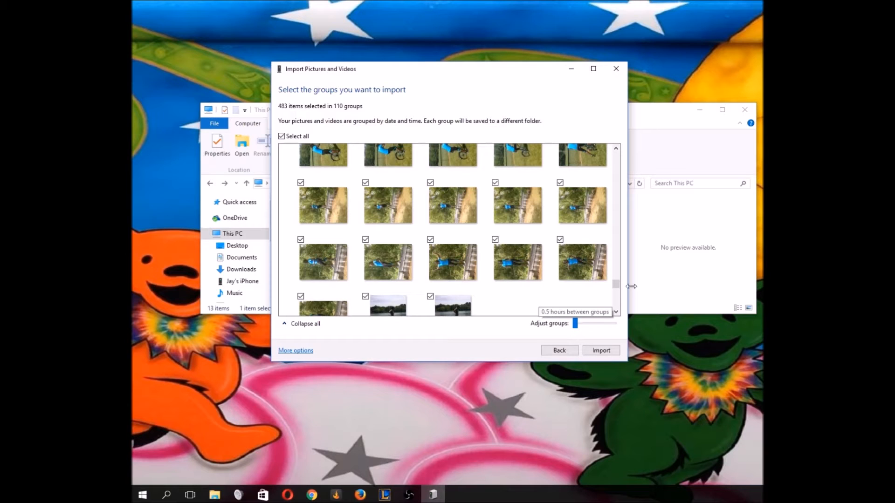
click(576, 325)
drag(576, 324, 578, 323)
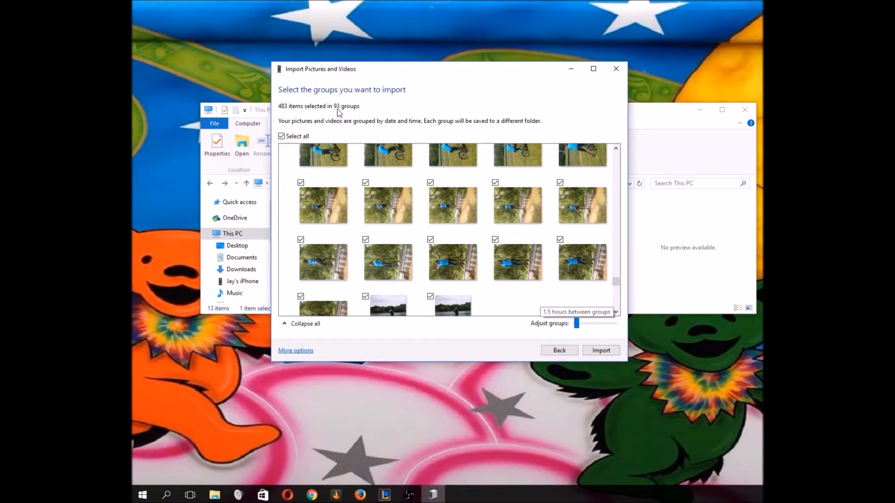
Widen the time between groups to form a few larger groups, look through them, and import the selected items.
drag(576, 323, 597, 323)
scroll(443, 209, down, 10)
scroll(439, 207, down, 10)
scroll(441, 207, up, 10)
scroll(440, 209, up, 10)
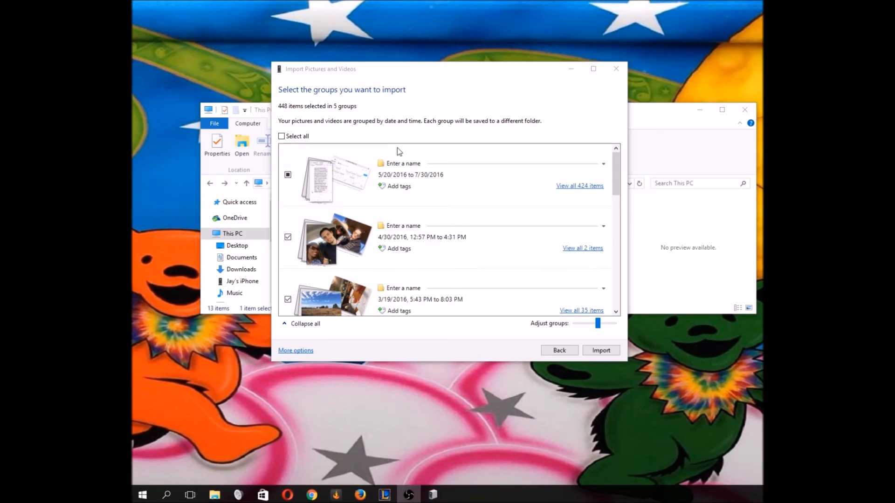
click(600, 353)
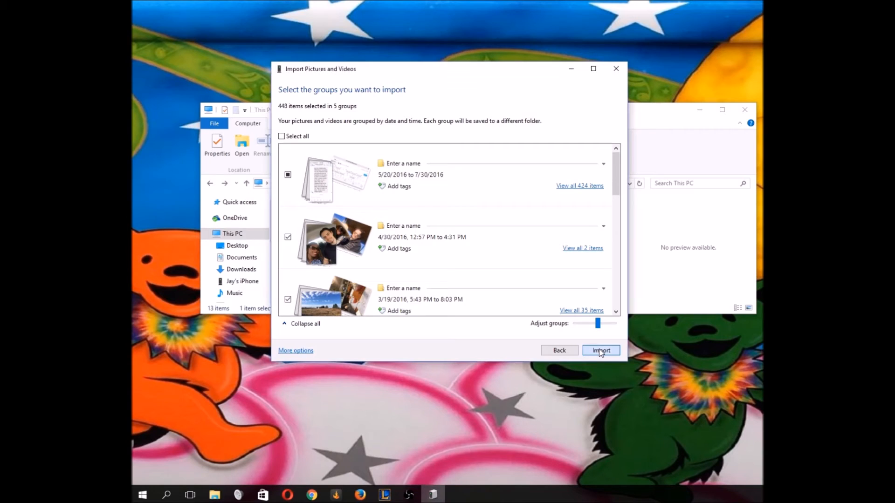
click(600, 352)
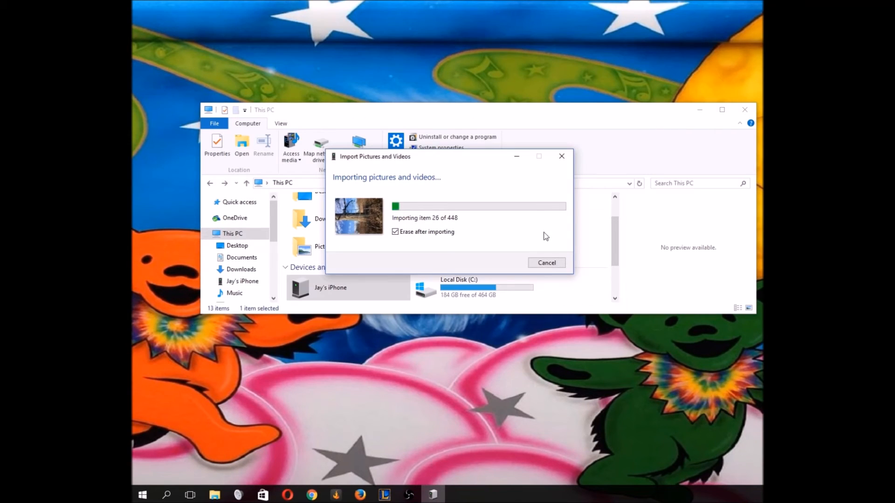